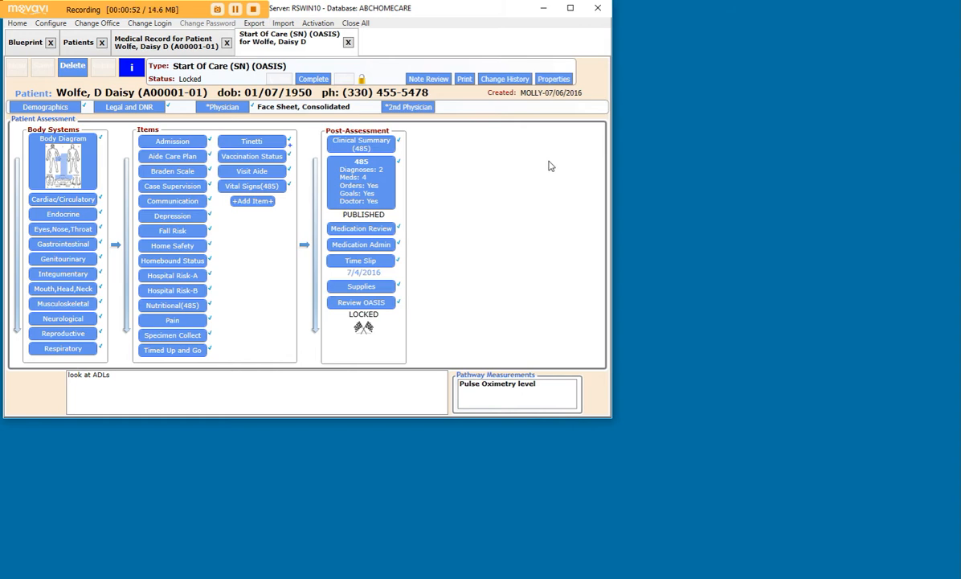
# - Leave the Start of Care note and view the patient's existing 485 plan of care and OASIS document from the medical record
pyautogui.click(348, 45)
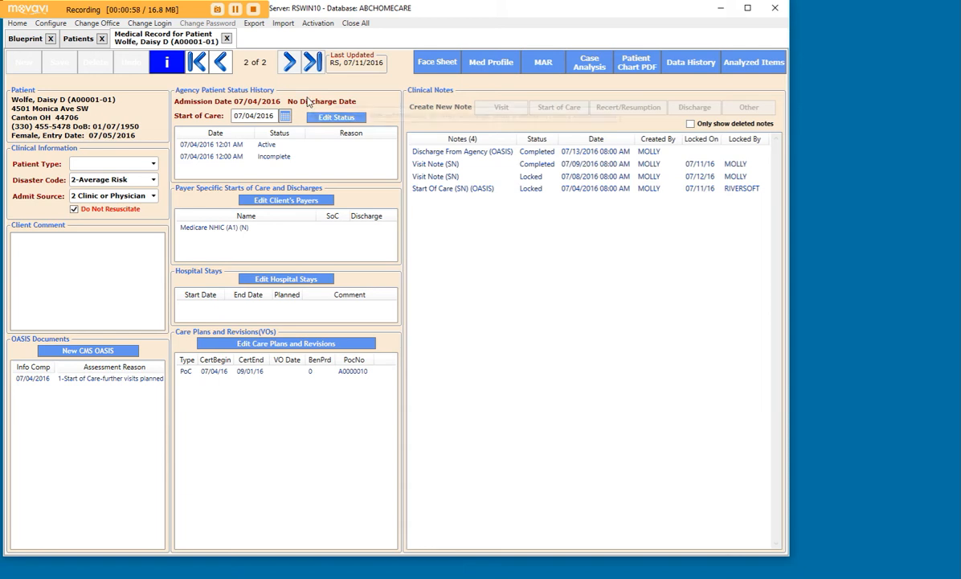
pyautogui.moveTo(308, 103)
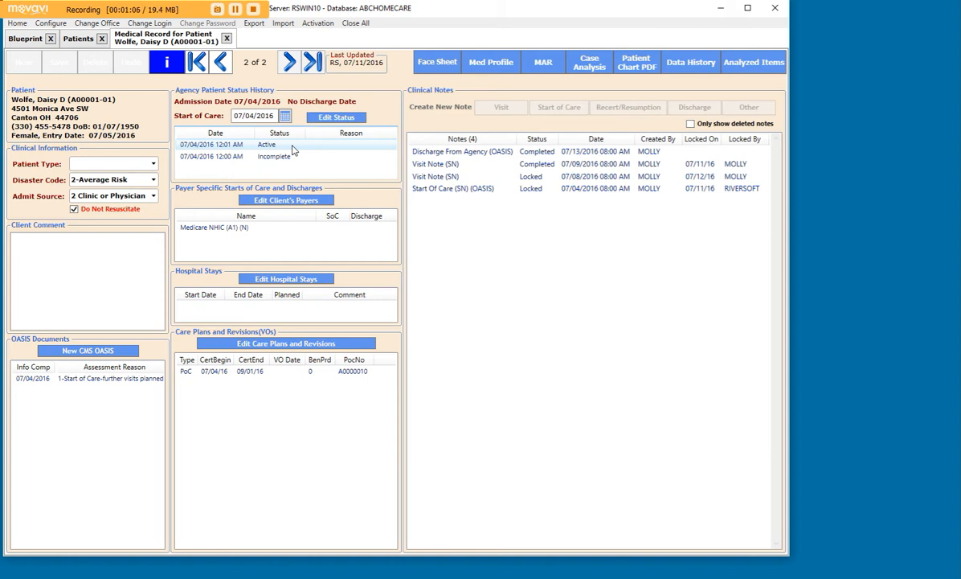
pyautogui.doubleClick(292, 373)
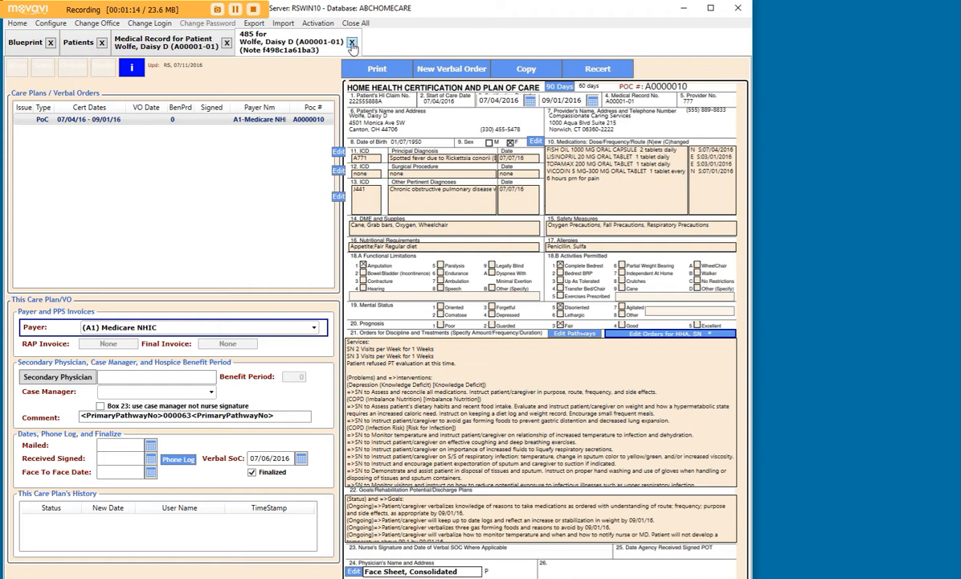
pyautogui.click(351, 45)
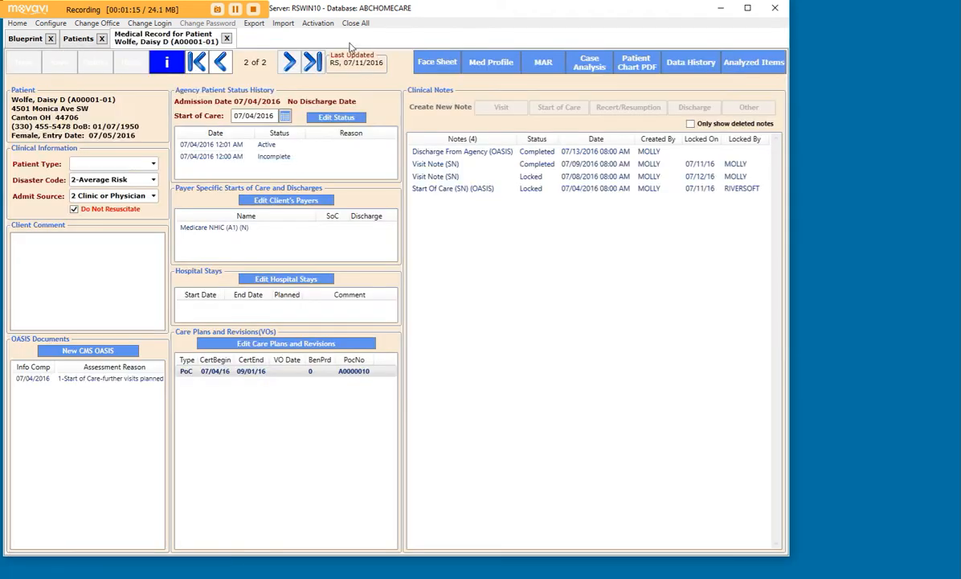
pyautogui.doubleClick(134, 386)
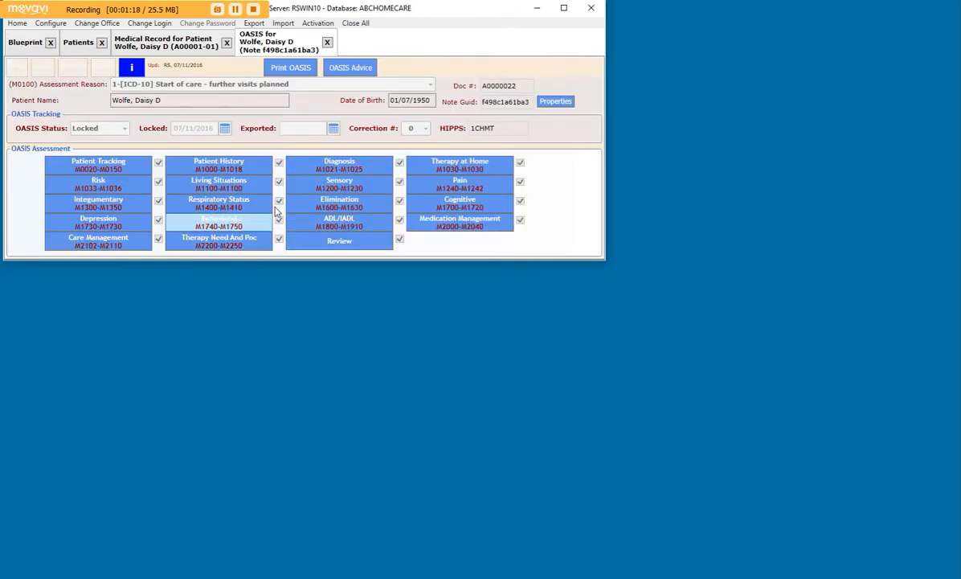
pyautogui.click(327, 42)
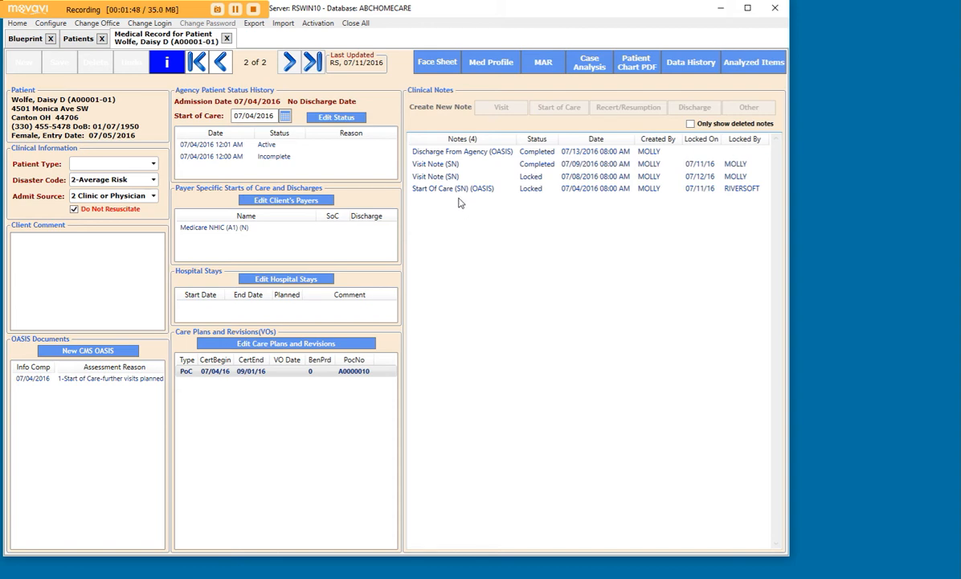
# - Filter the patient list to Incomplete status and open the medical record of the listed patient who has not been admitted
pyautogui.click(227, 40)
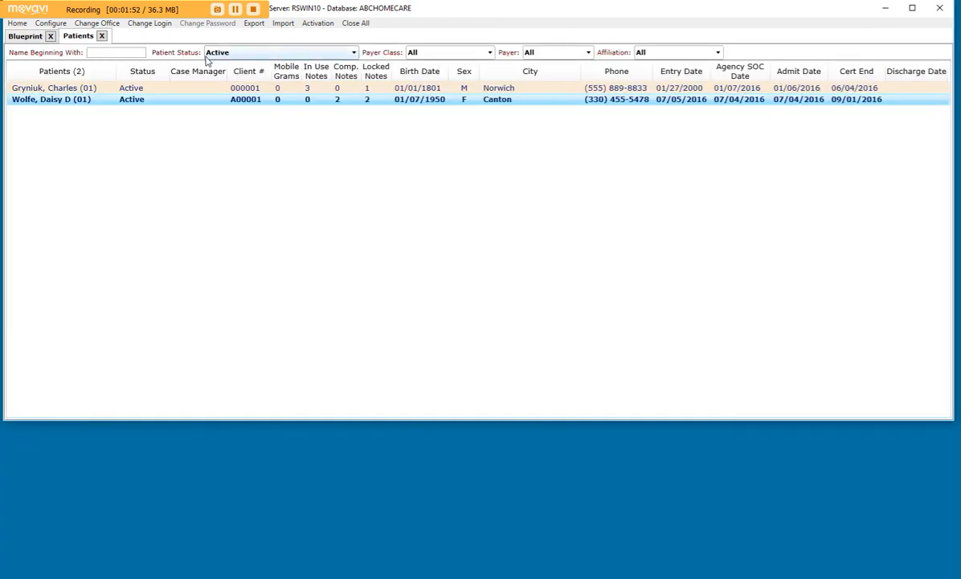
pyautogui.click(250, 56)
pyautogui.click(248, 76)
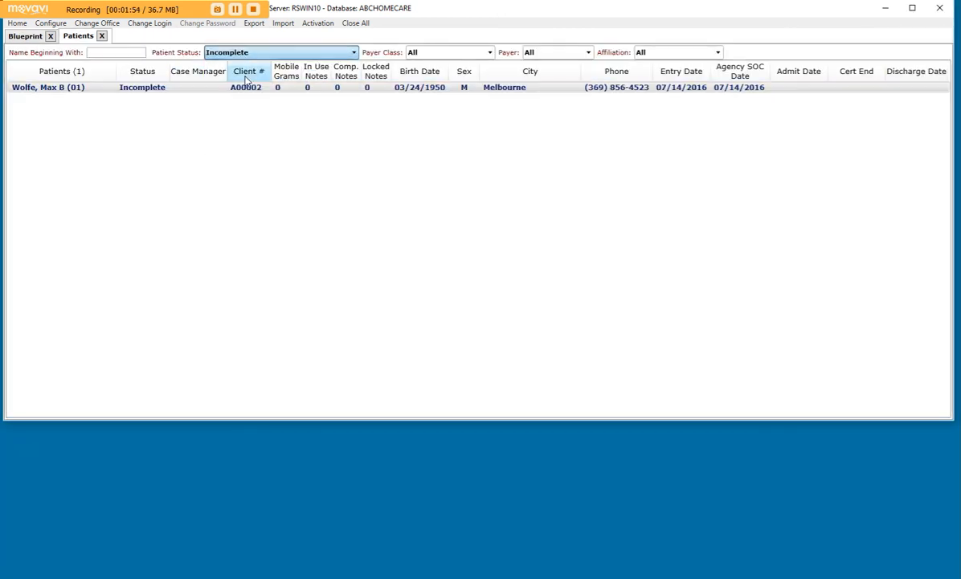
pyautogui.doubleClick(176, 90)
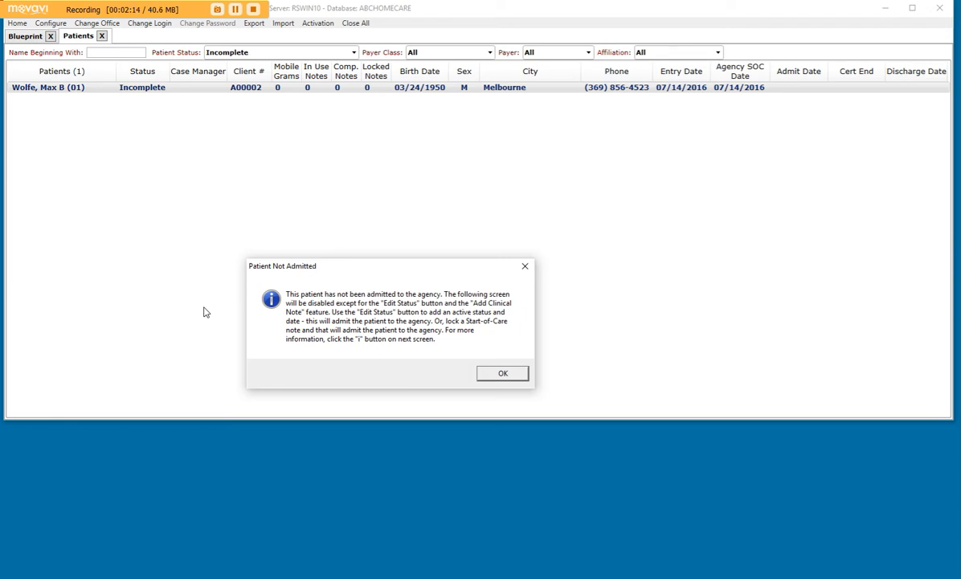
pyautogui.click(499, 373)
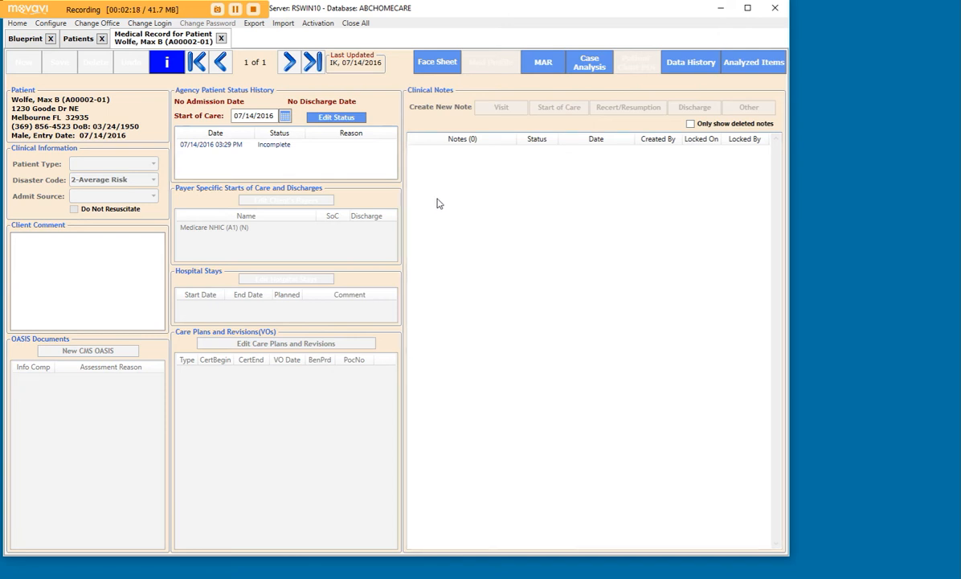
# - Admit the patient to the agency by adding an Active status dated 07/14/2016 to the status history
pyautogui.click(354, 118)
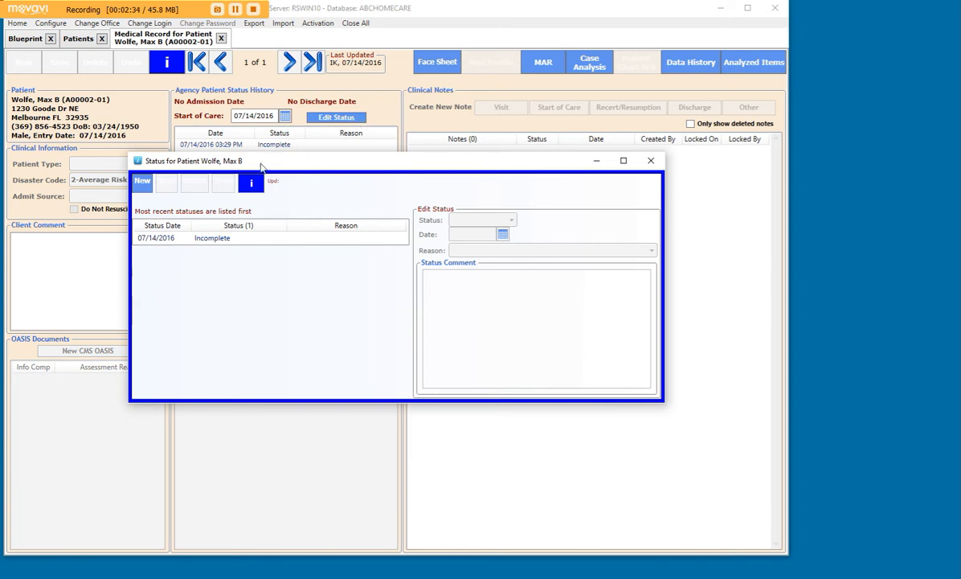
pyautogui.click(151, 187)
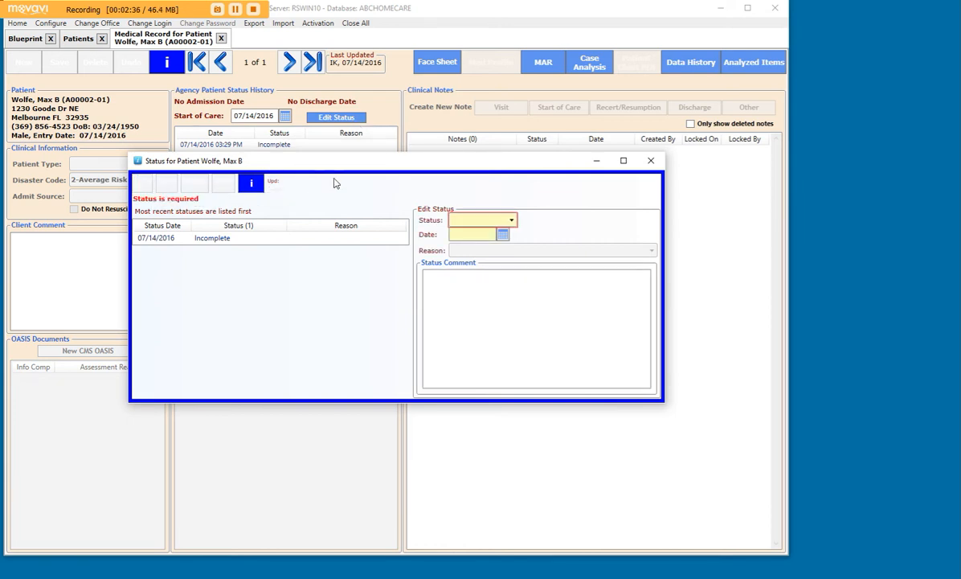
pyautogui.click(486, 222)
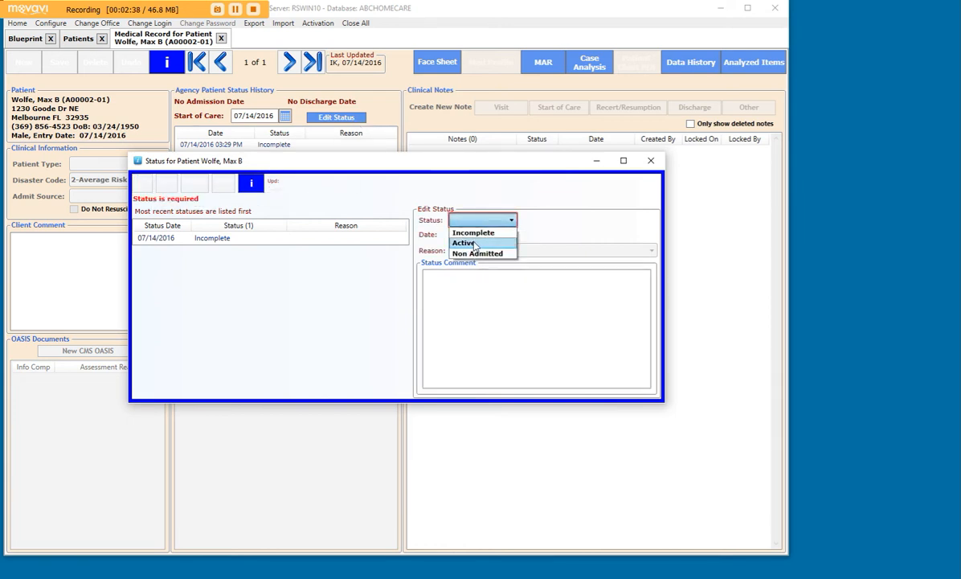
pyautogui.click(466, 242)
pyautogui.click(501, 234)
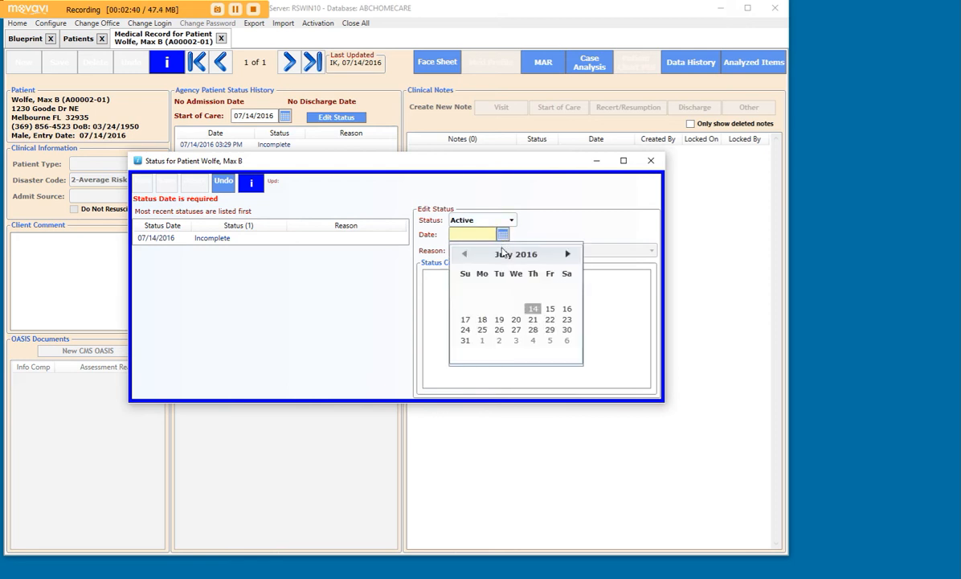
pyautogui.click(531, 309)
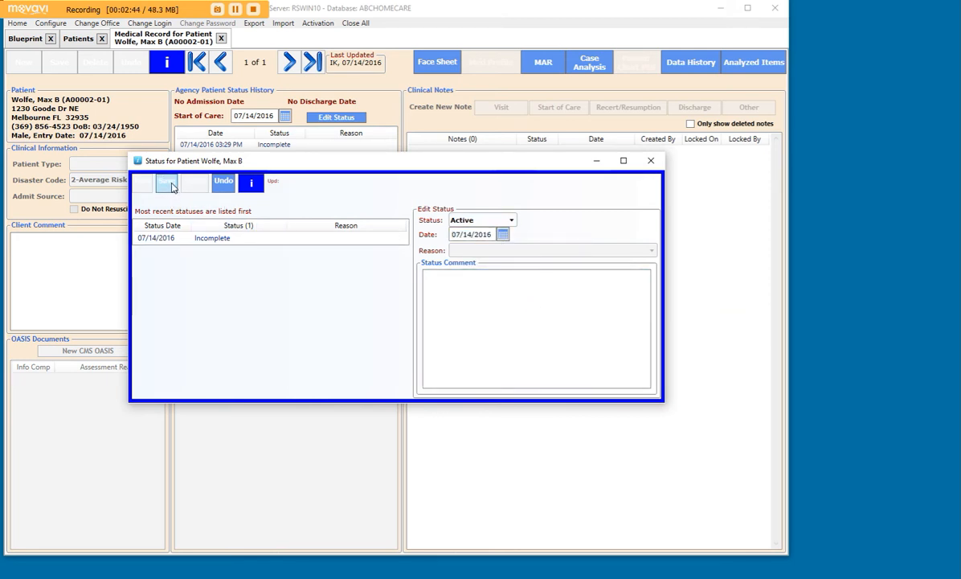
pyautogui.click(167, 182)
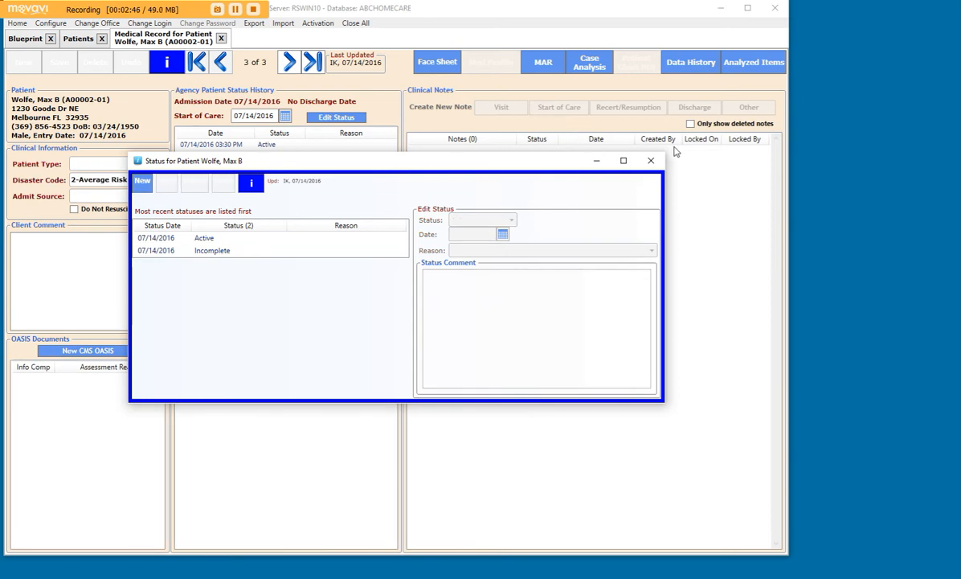
pyautogui.click(651, 162)
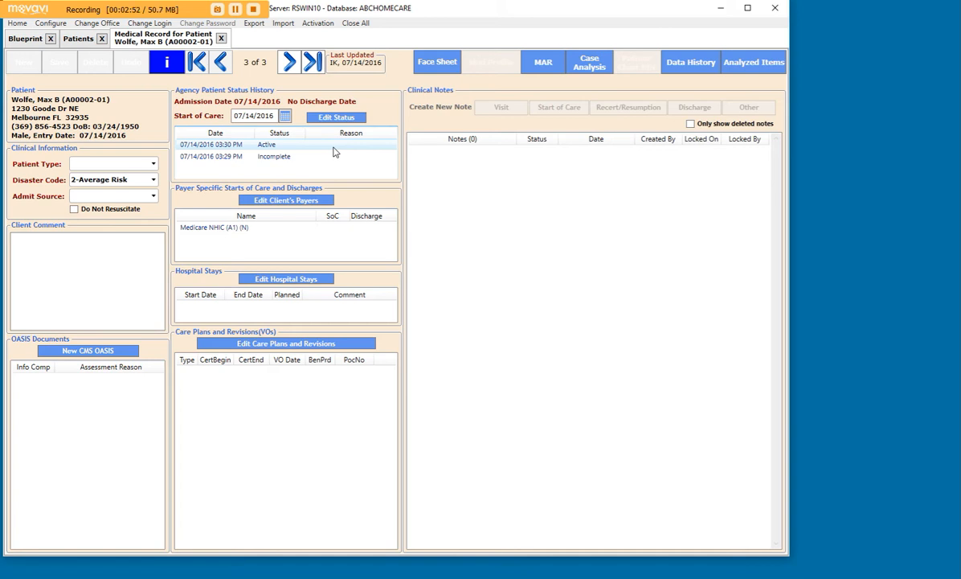
# - Create a new care plan with the listed physician as primary physician and (A1) Medicare NHIC as payer
pyautogui.click(361, 348)
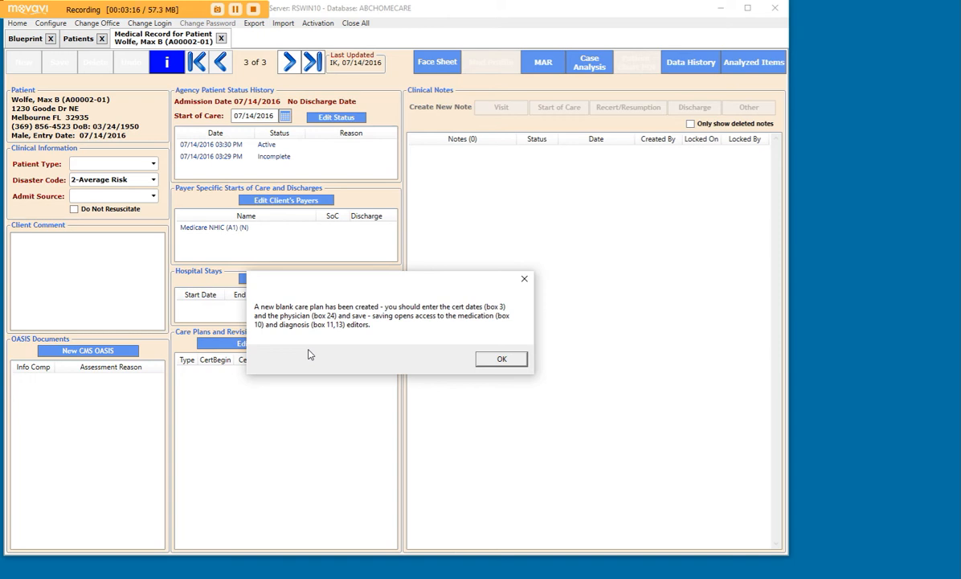
pyautogui.click(484, 362)
pyautogui.click(439, 362)
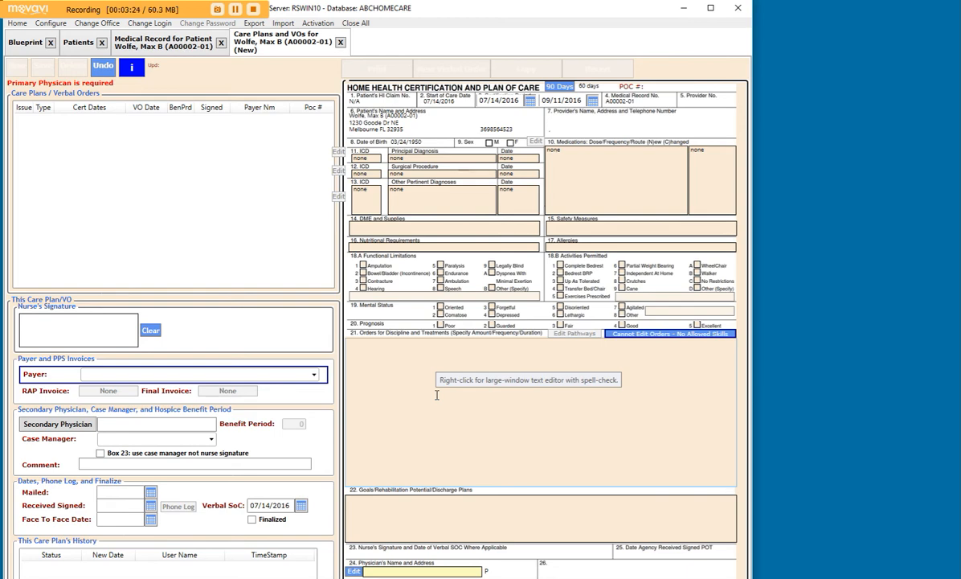
pyautogui.click(352, 573)
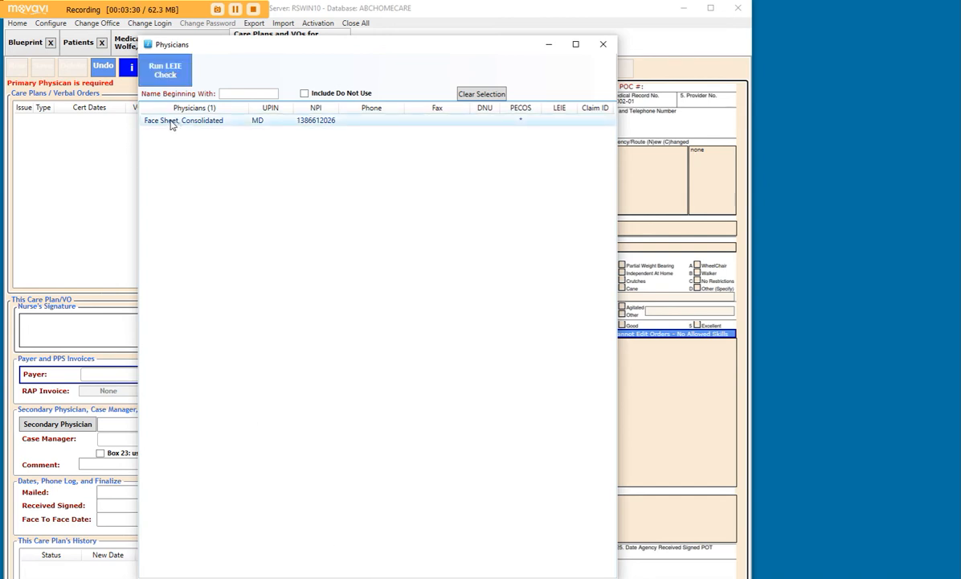
pyautogui.doubleClick(173, 123)
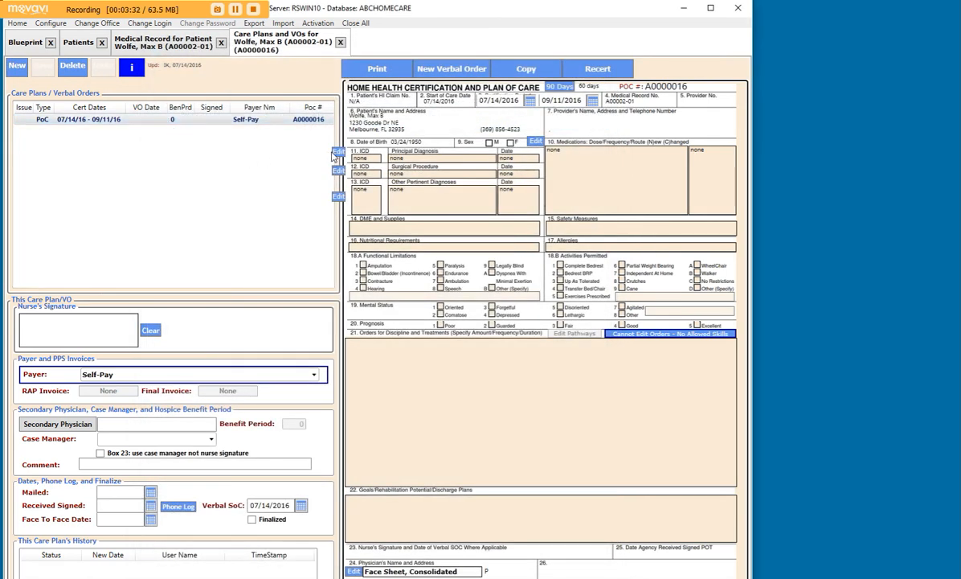
pyautogui.click(236, 374)
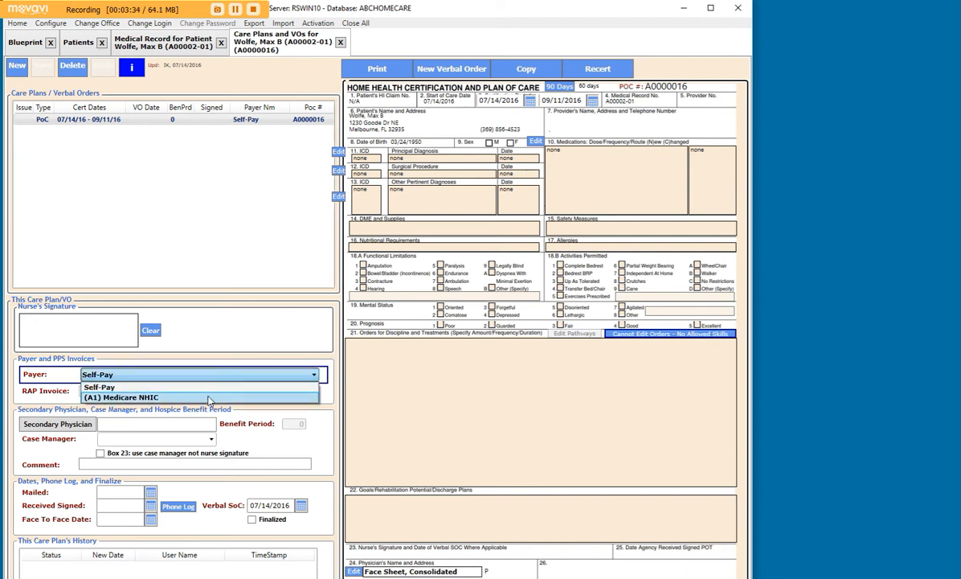
pyautogui.click(209, 397)
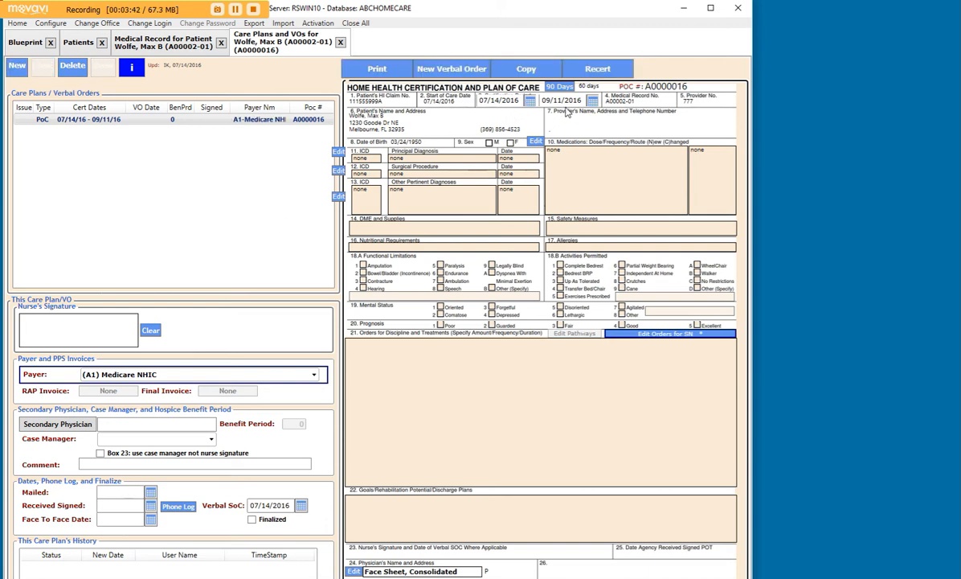
# - View the diagnosis and medication editors of the new care plan, and return to the patient's medical record
pyautogui.click(339, 155)
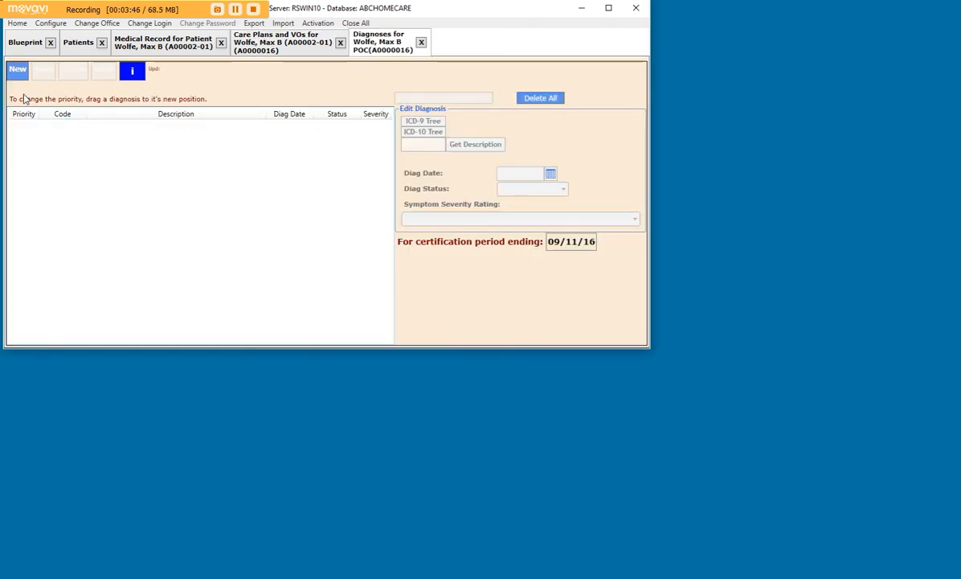
pyautogui.click(420, 44)
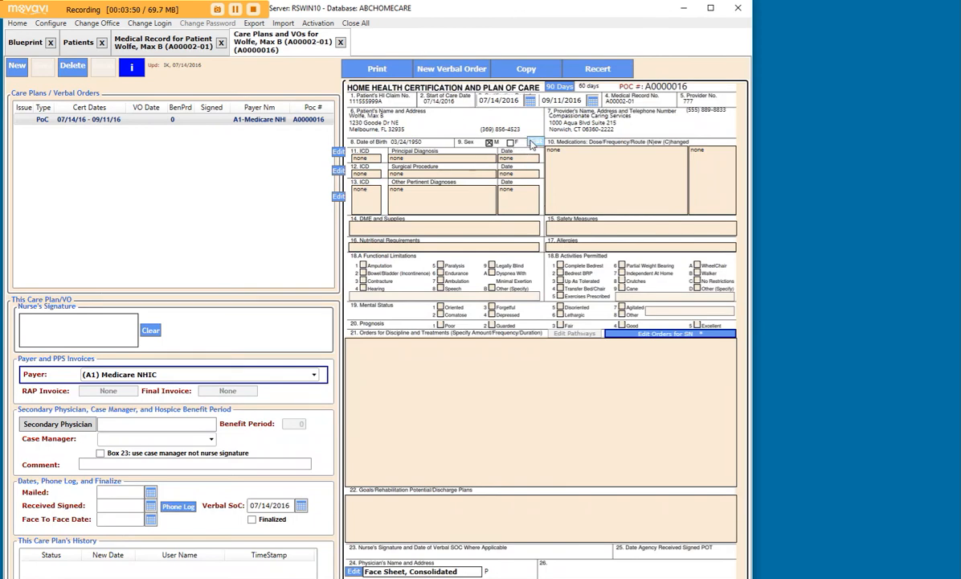
pyautogui.click(531, 143)
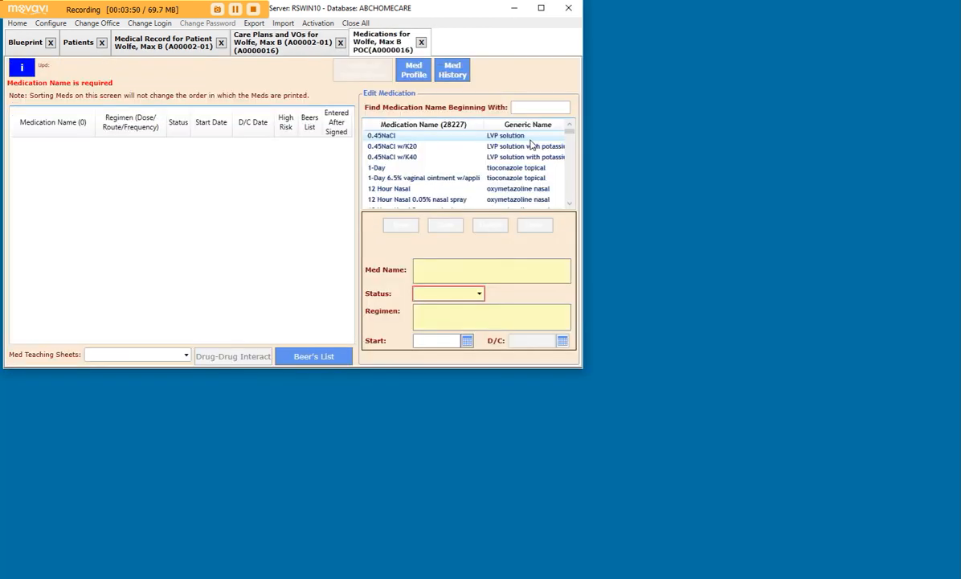
pyautogui.click(420, 43)
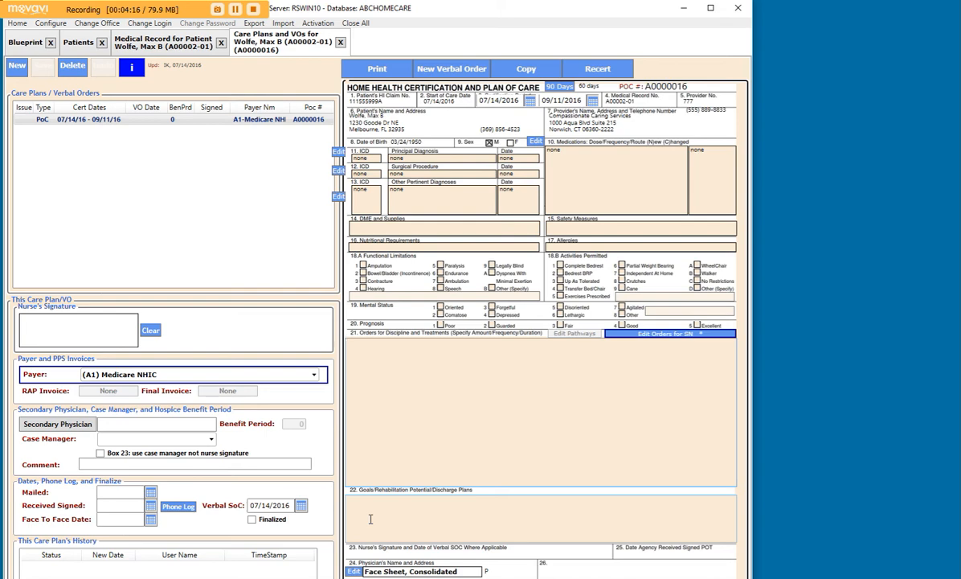
pyautogui.click(340, 42)
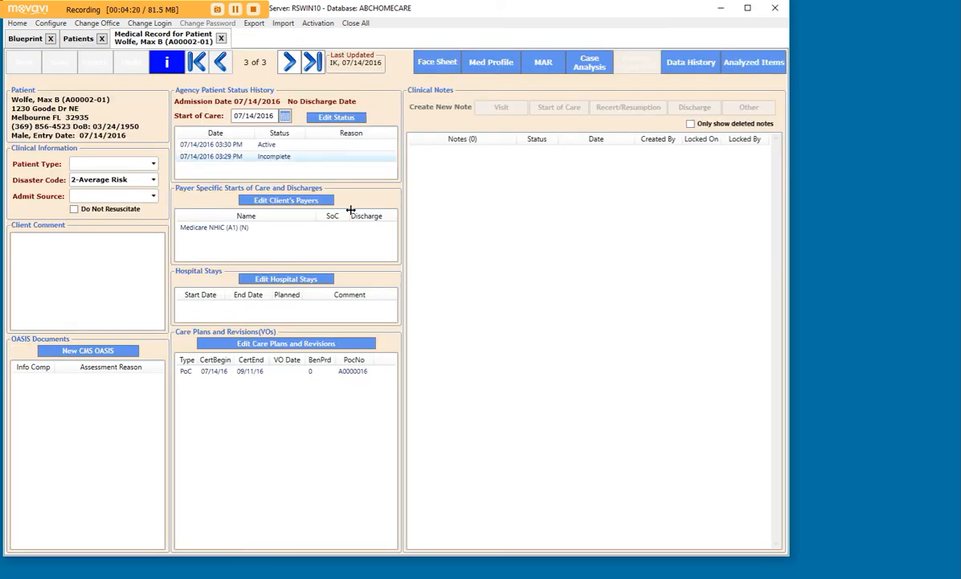
# - Start a new CMS OASIS with the assessment reason 1-[ICD-10] Start of care - further visits planned
pyautogui.click(55, 352)
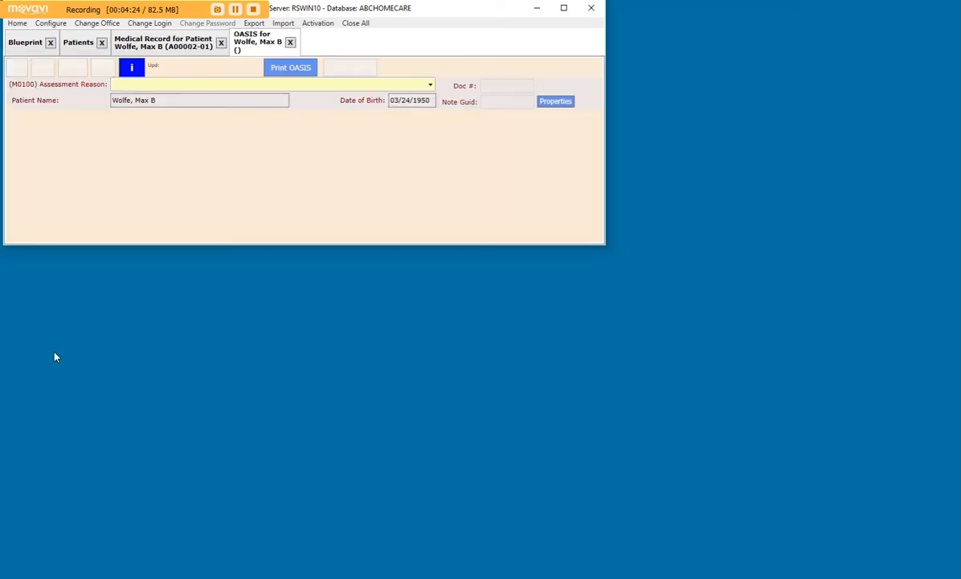
pyautogui.click(311, 85)
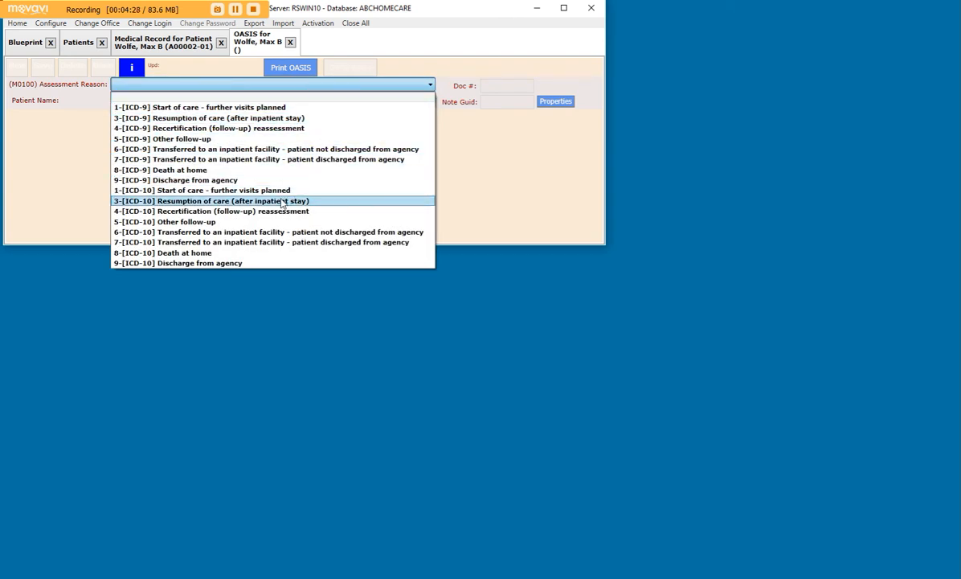
pyautogui.click(273, 190)
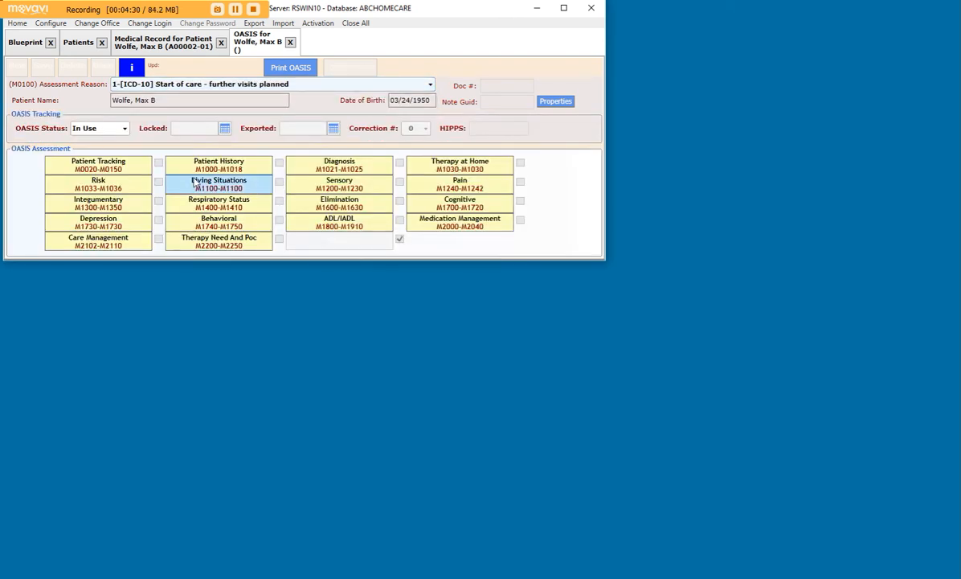
# - Mark the Medicaid number as NA in the OASIS Patient Tracking section and page through the following sections up to Risk
pyautogui.click(86, 171)
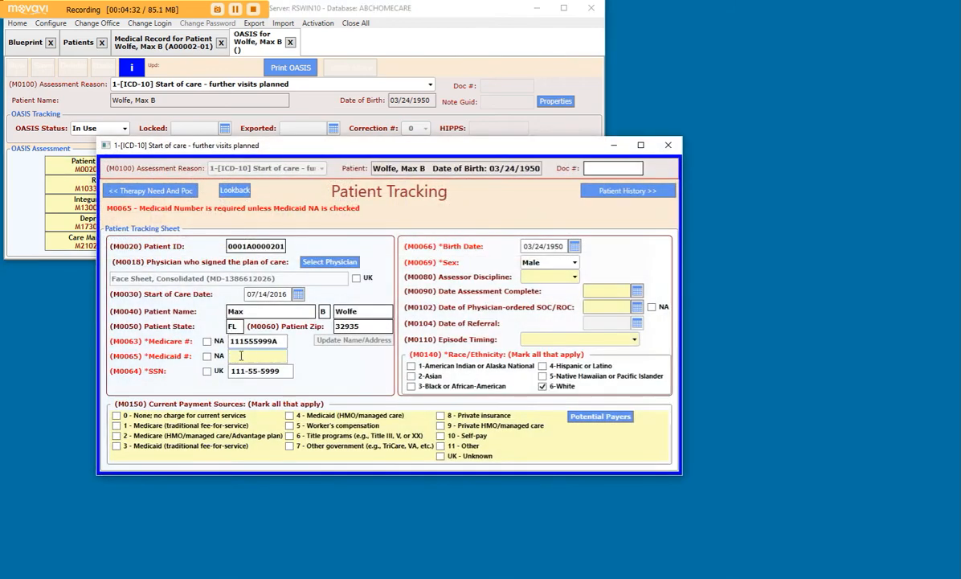
pyautogui.click(207, 355)
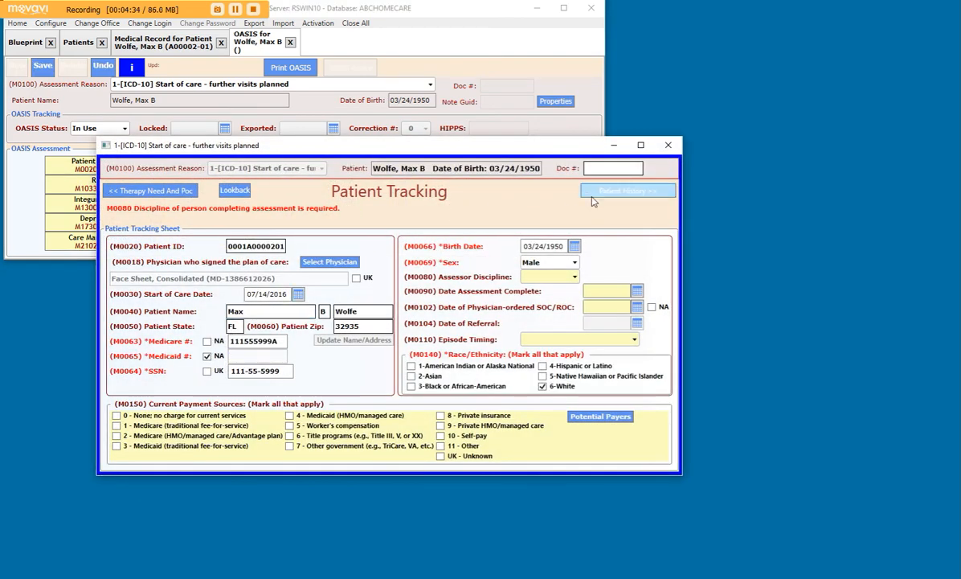
pyautogui.click(601, 191)
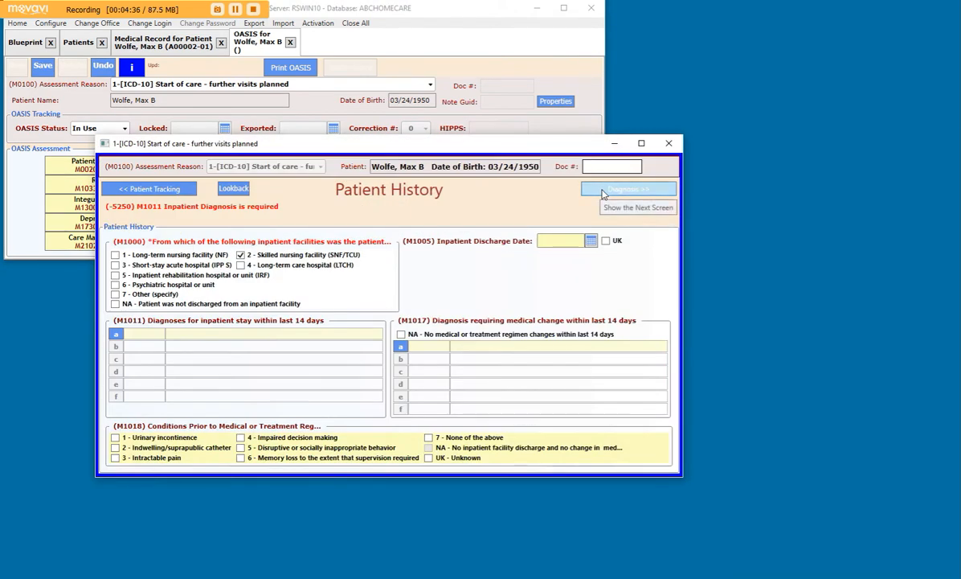
pyautogui.click(603, 192)
pyautogui.click(613, 242)
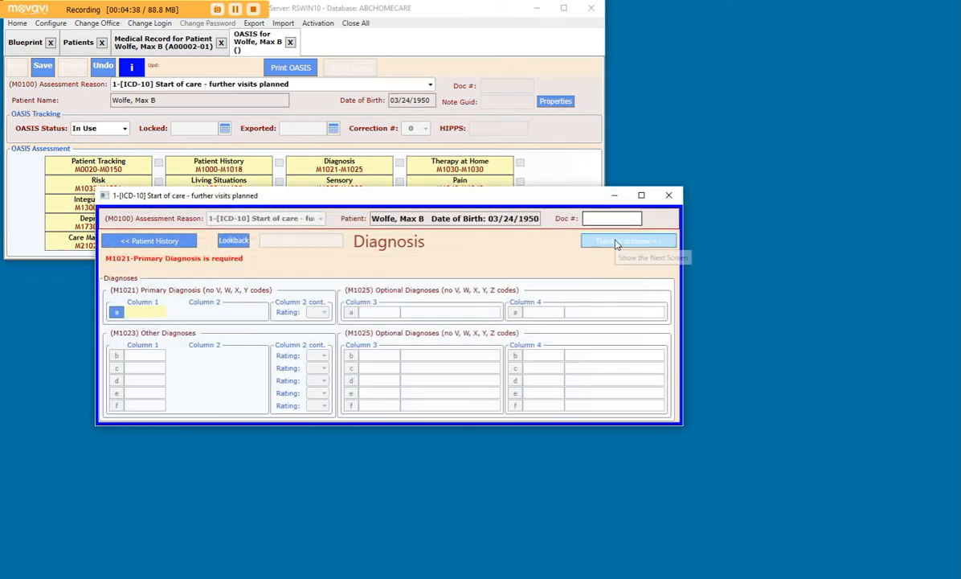
pyautogui.click(606, 287)
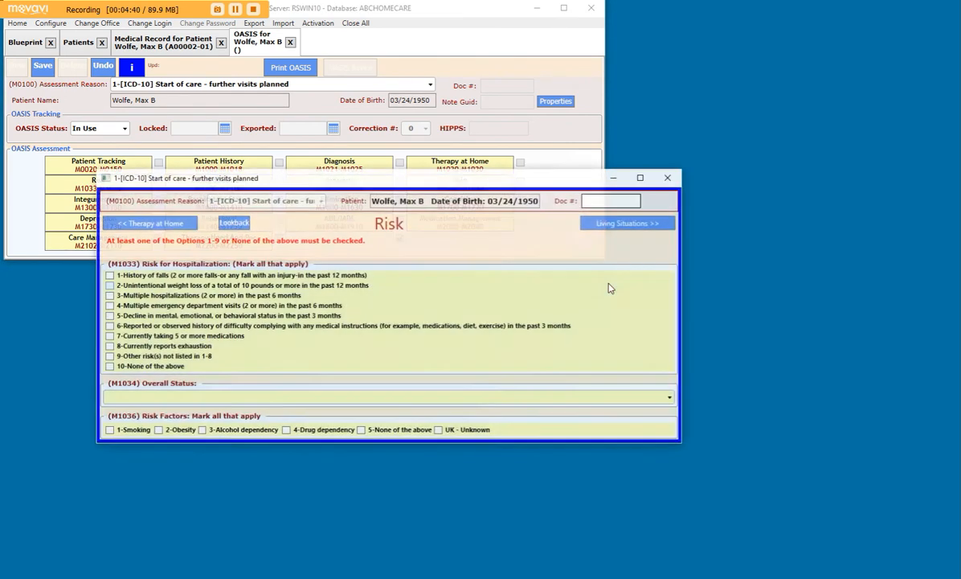
# - Close the assessment section window, save the Start of Care OASIS and close it to return to the patient's medical record
pyautogui.click(669, 178)
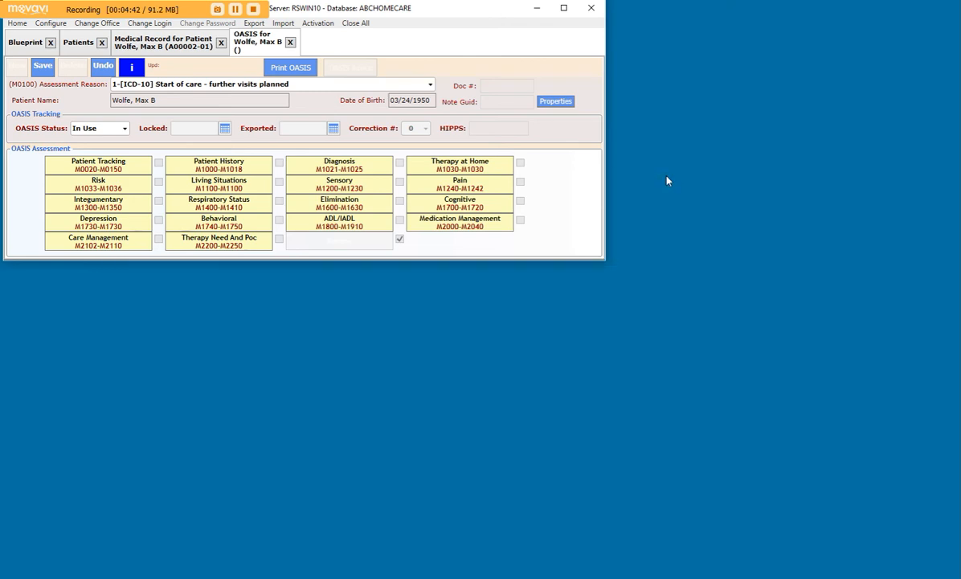
pyautogui.click(37, 69)
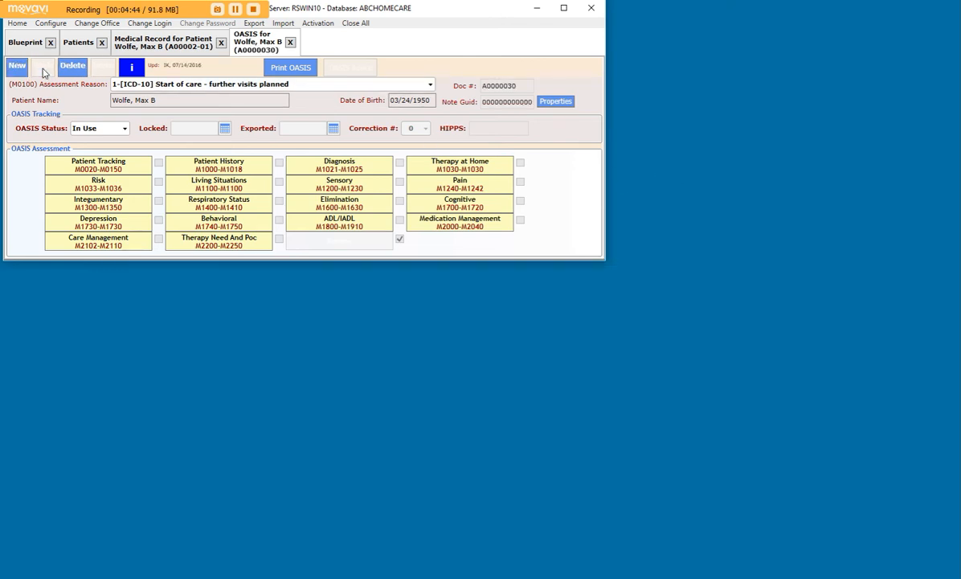
pyautogui.click(290, 42)
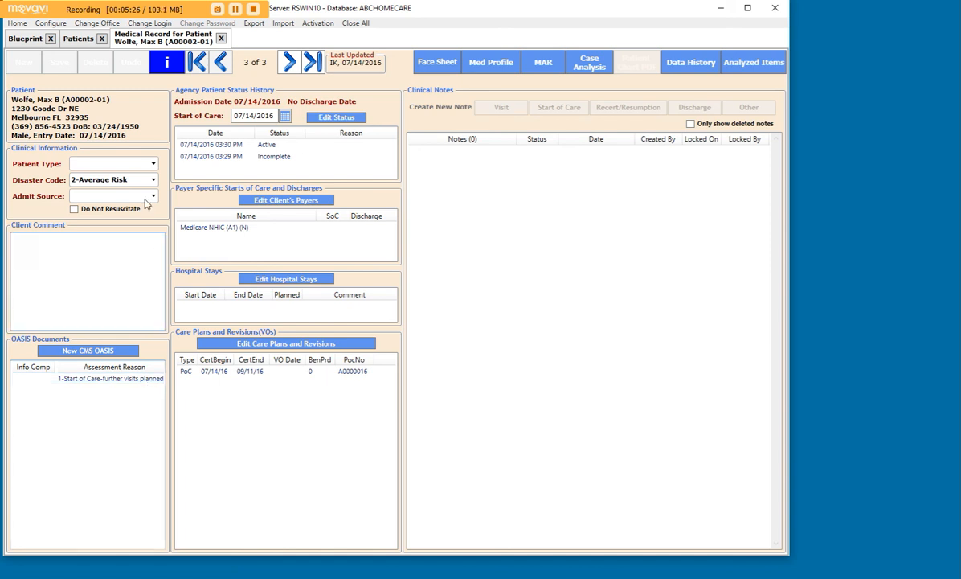
# - Open the medical record of the second patient in the active patients list
pyautogui.click(78, 39)
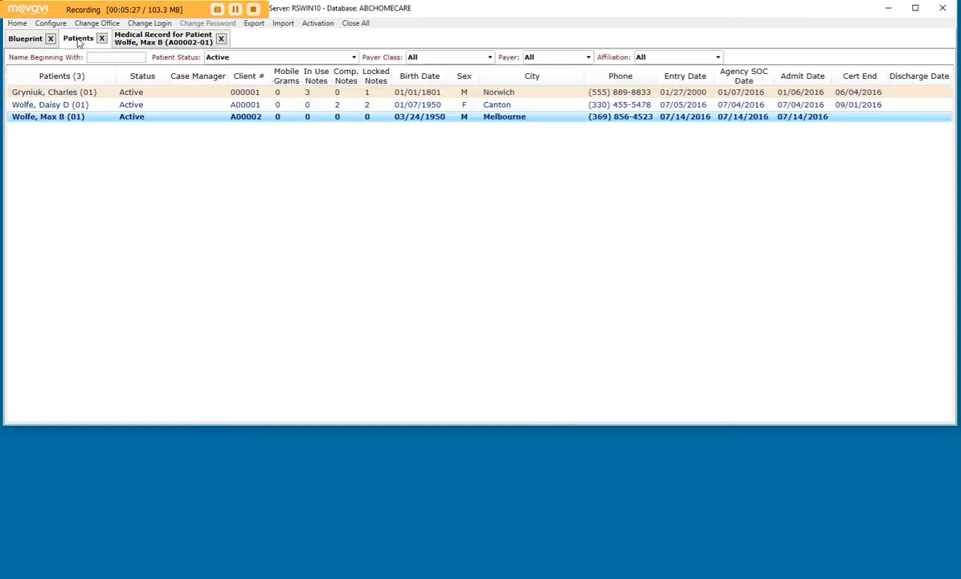
pyautogui.doubleClick(86, 107)
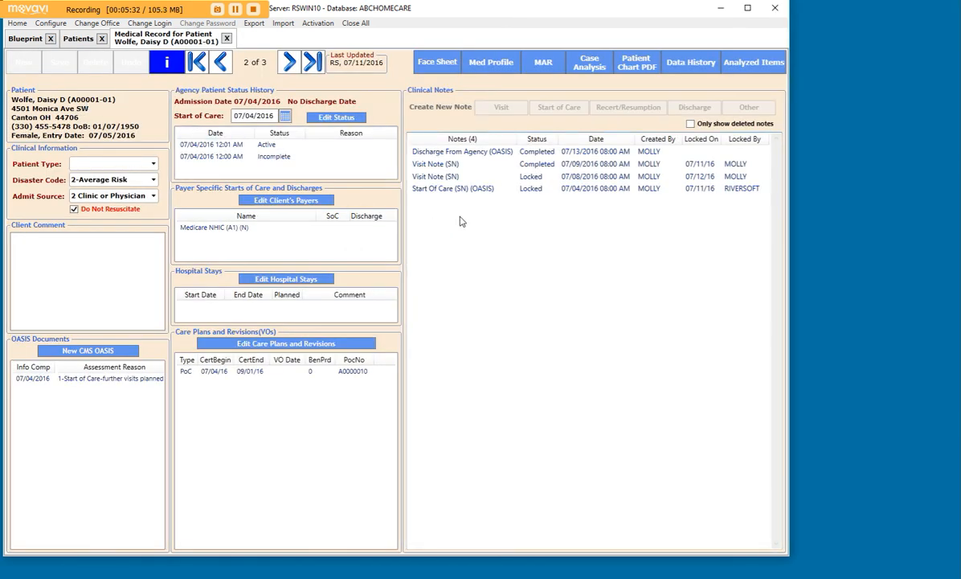